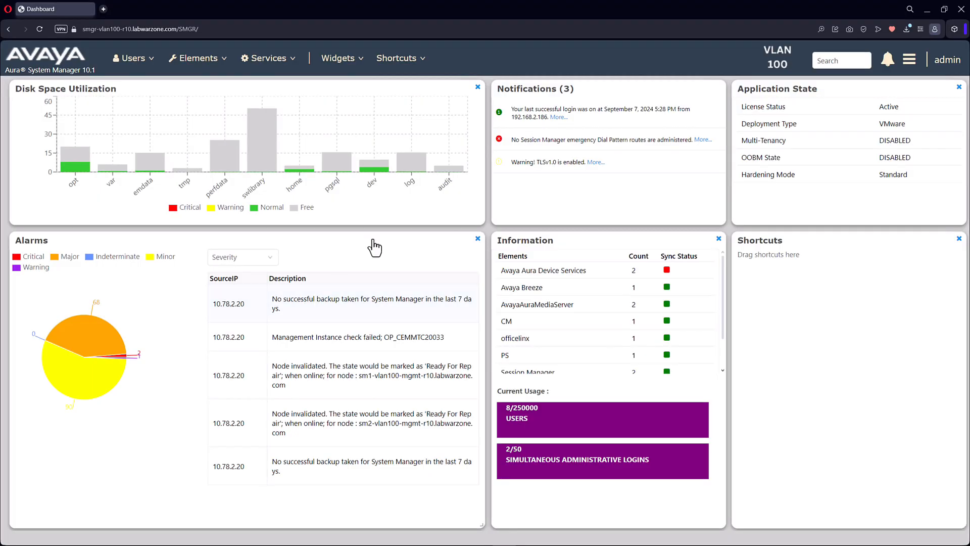
# Open the Session Manager dashboard in System Manager
pyautogui.click(225, 58)
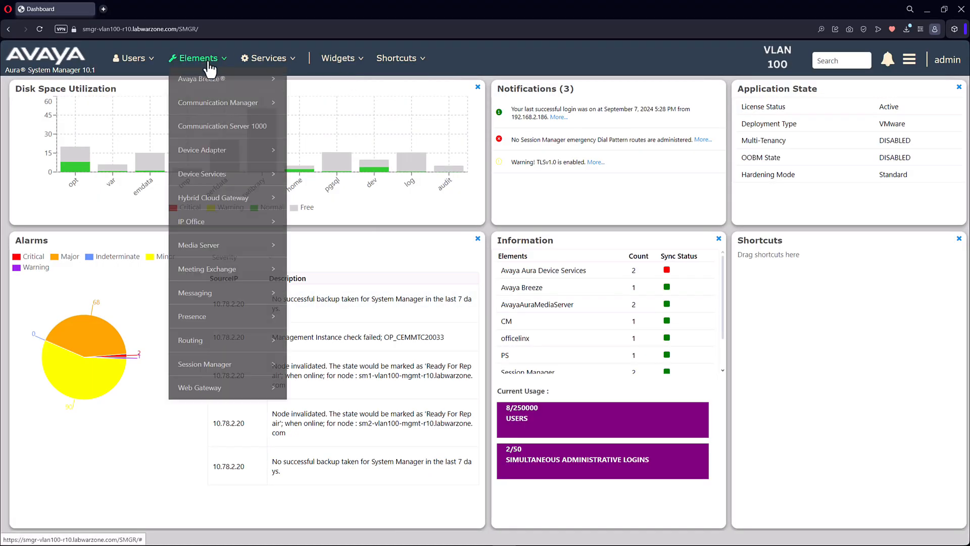
pyautogui.moveTo(225, 374)
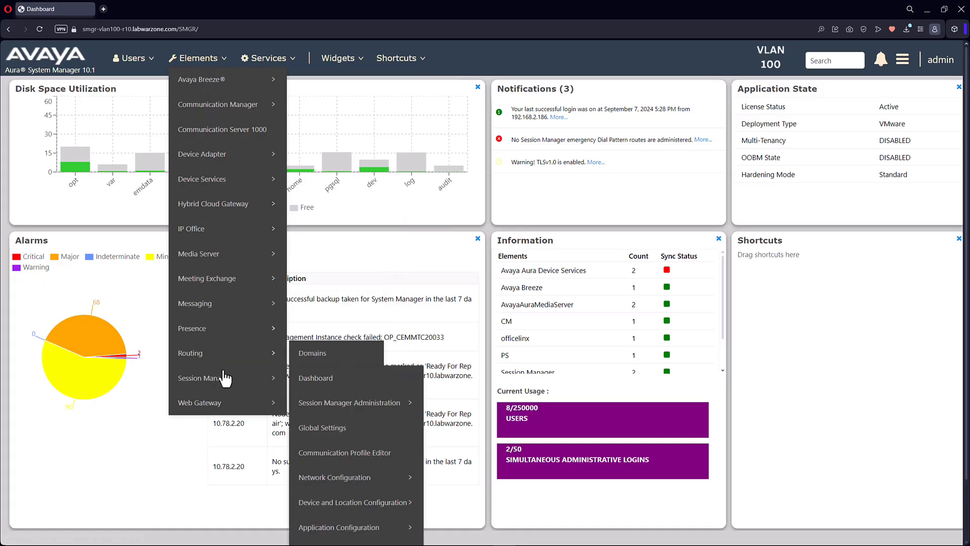
pyautogui.click(352, 388)
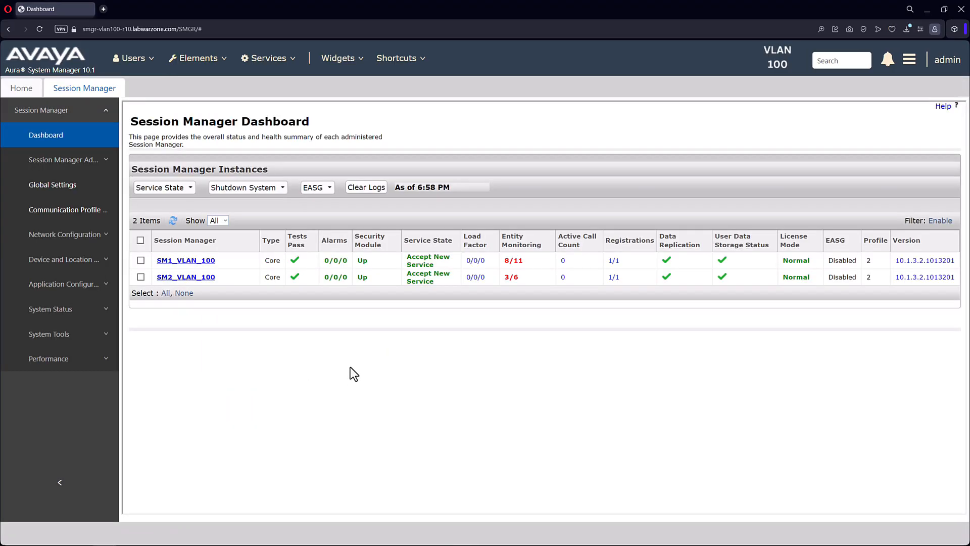
# Set the service state of SM1_VLAN_100 to Deny New Service
pyautogui.click(141, 260)
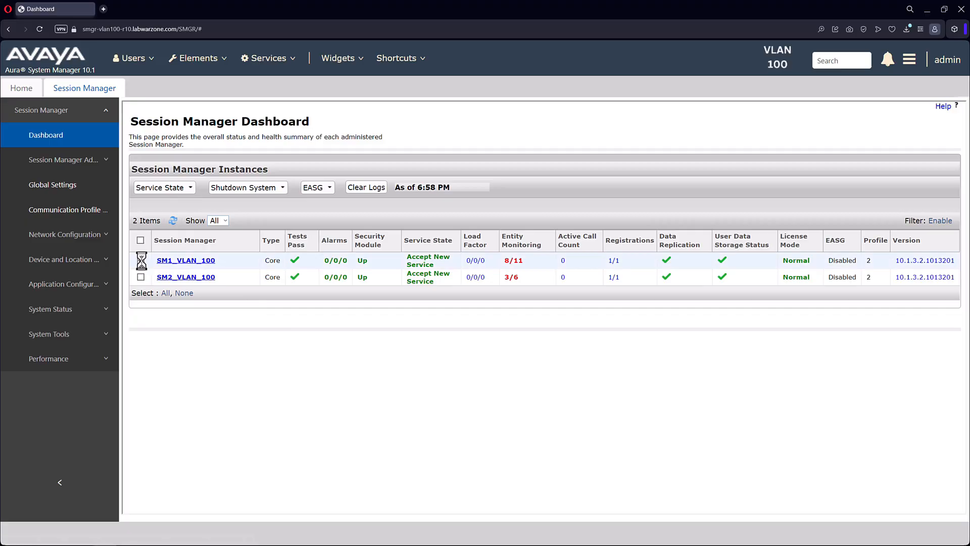
pyautogui.click(186, 189)
pyautogui.click(187, 198)
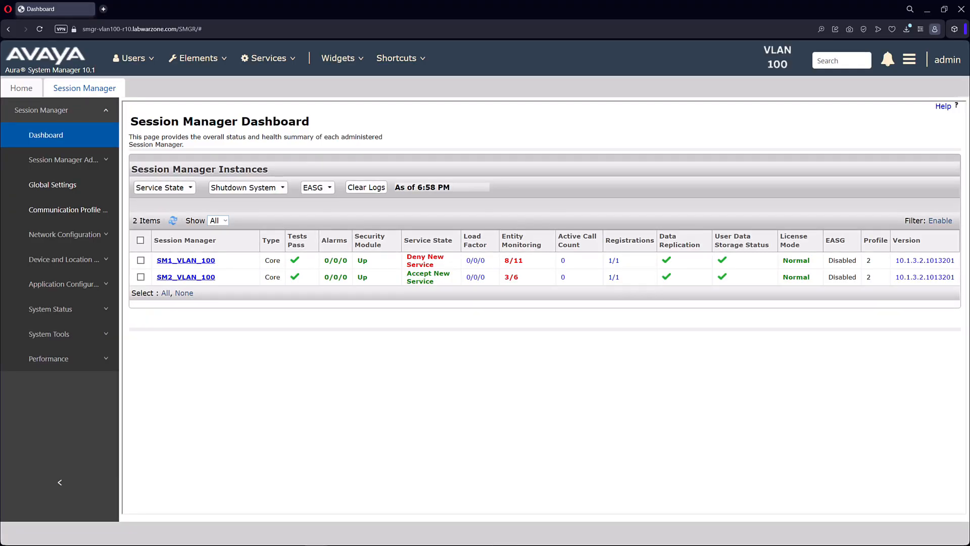
# Switch to the PuTTY session on the SM1 server and run smconfig to display its configuration
pyautogui.moveTo(969, 228); pyautogui.dragTo(555, 155)
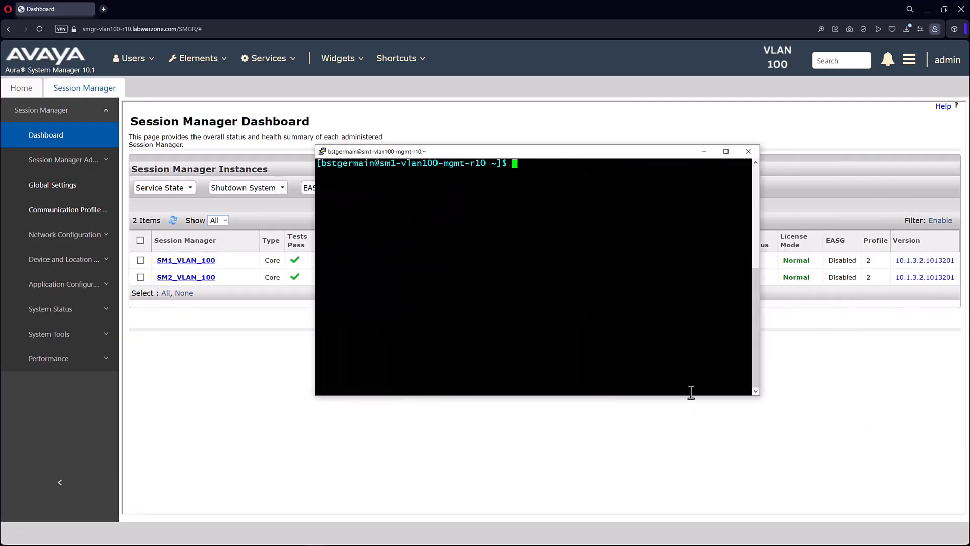
pyautogui.write('smconfig')
pyautogui.press('Return')
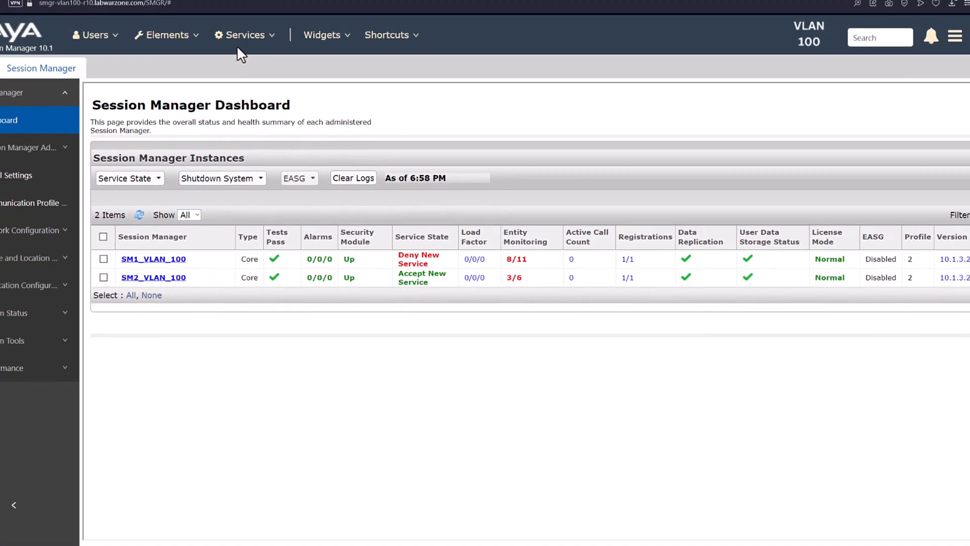
# Return to System Manager, open the inventory's Manage Elements page and filter the elements by type Session Manager
pyautogui.click(237, 47)
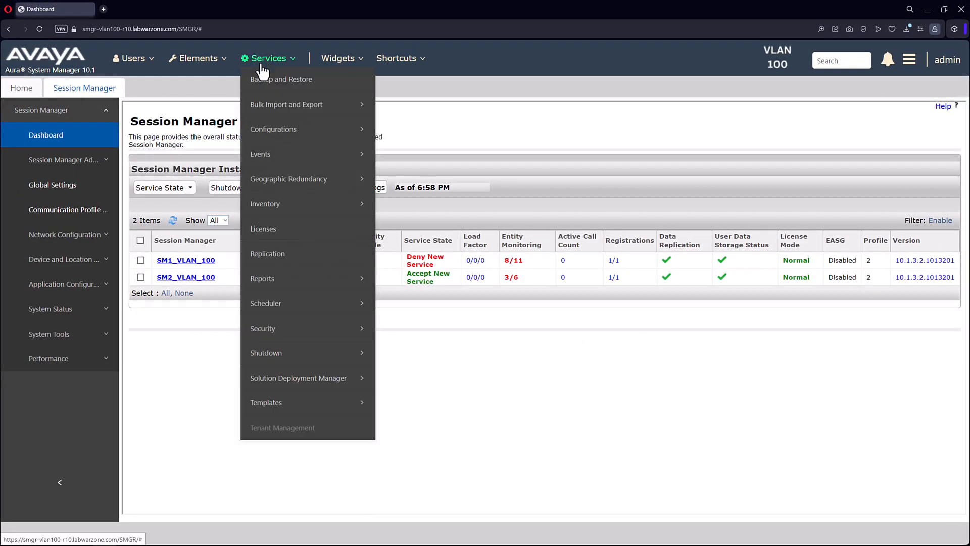
pyautogui.moveTo(277, 205)
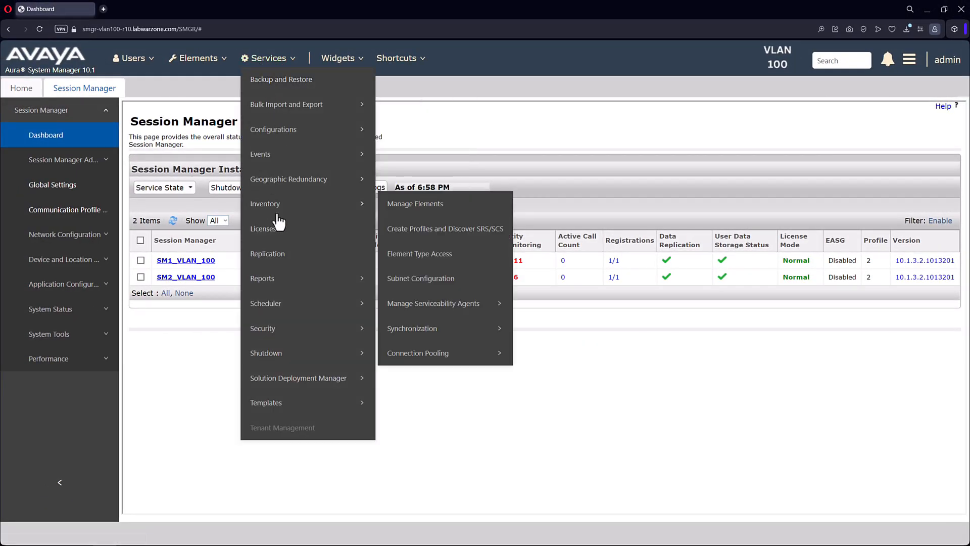
pyautogui.click(407, 214)
pyautogui.click(674, 275)
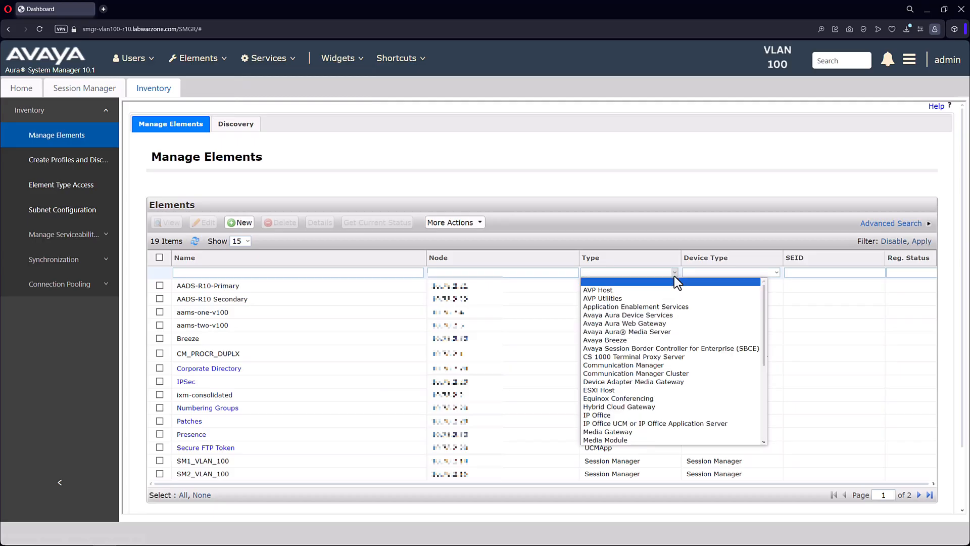
pyautogui.press('s')
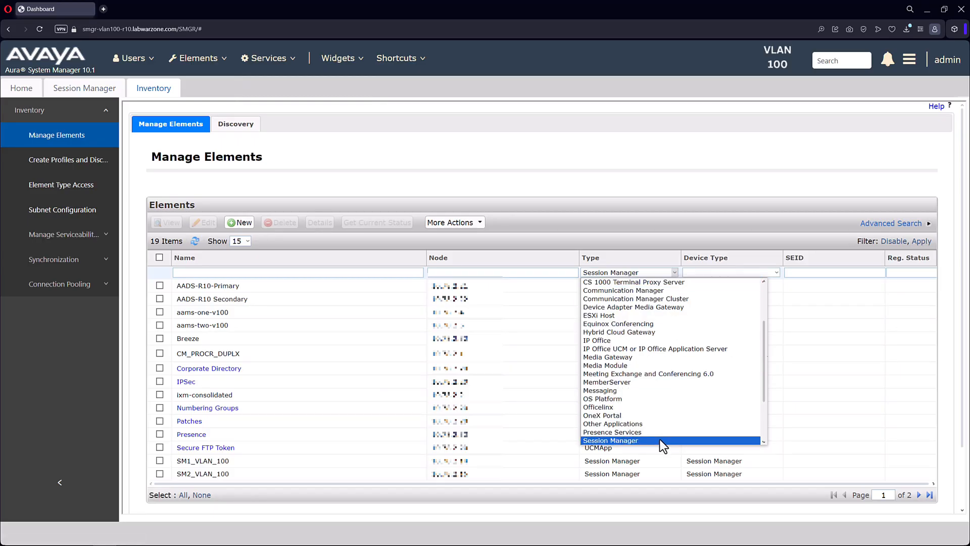
pyautogui.click(660, 440)
pyautogui.click(921, 242)
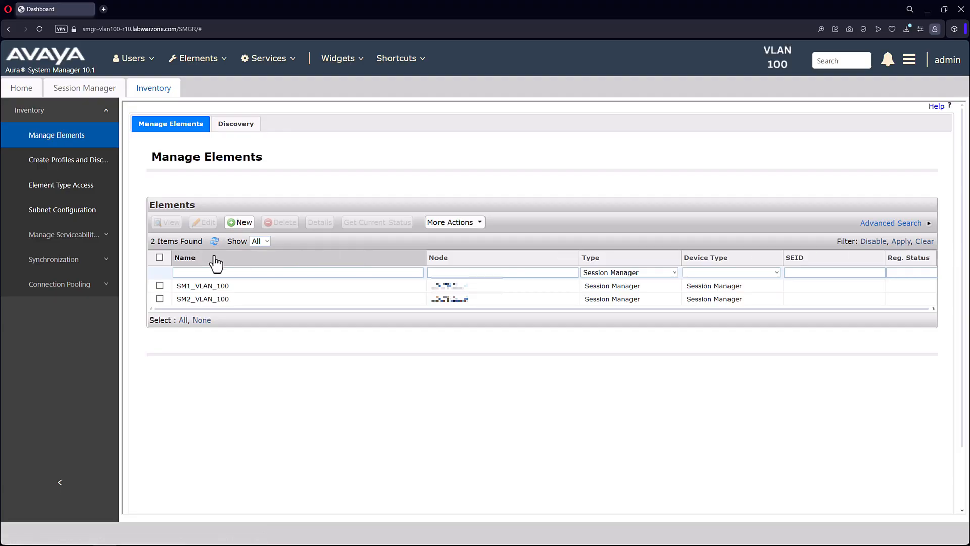
# Open the identity certificates management page for SM1_VLAN_100
pyautogui.click(160, 286)
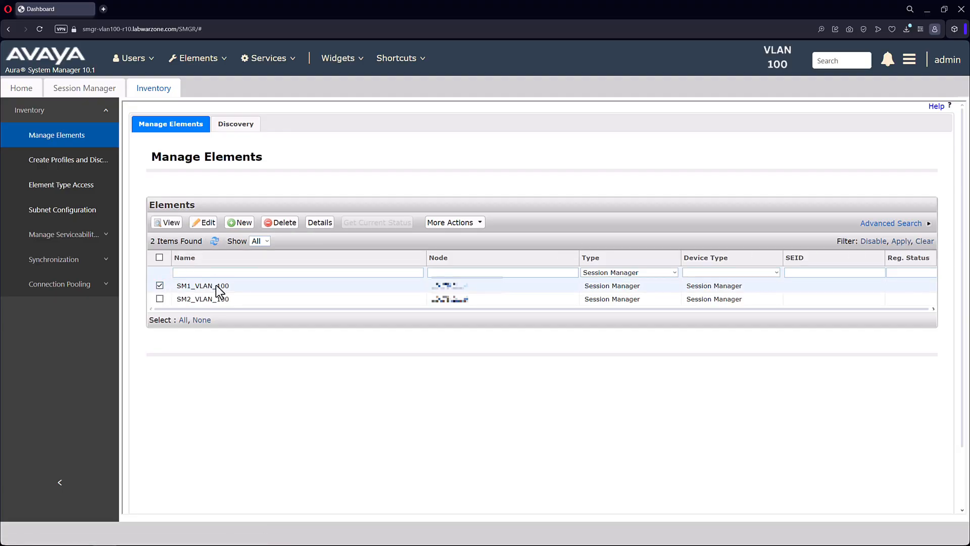
pyautogui.click(483, 222)
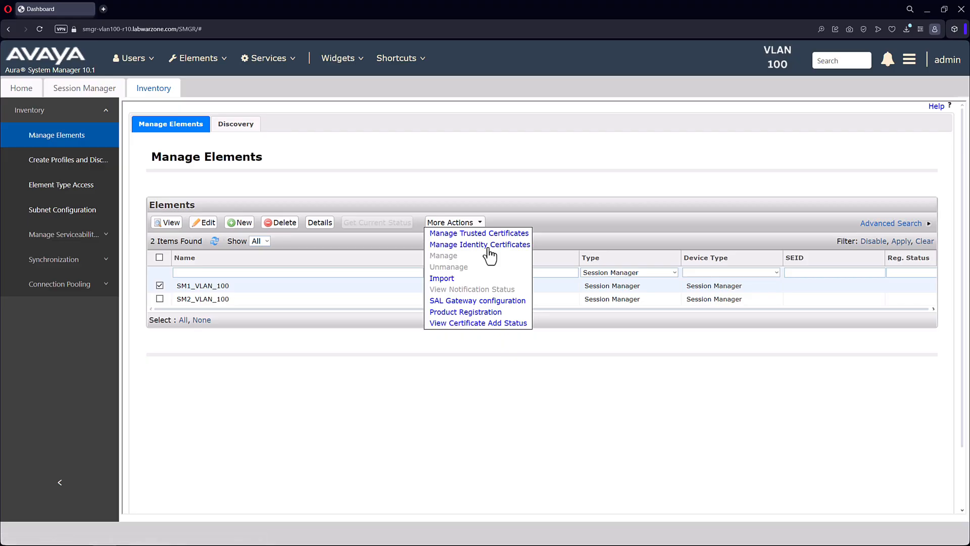
pyautogui.click(489, 246)
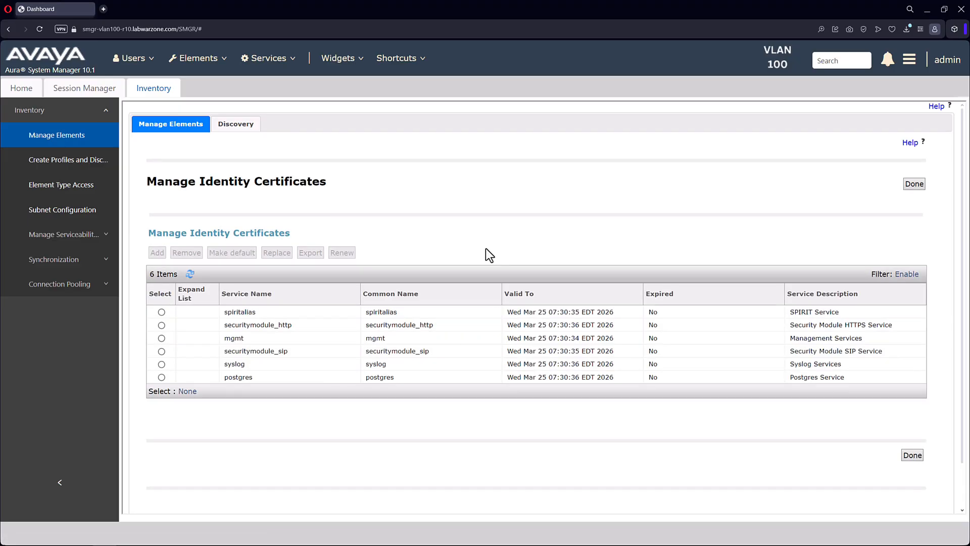
# Renew the spiritalias identity certificate, confirm the renewal and refresh the certificate list
pyautogui.click(161, 312)
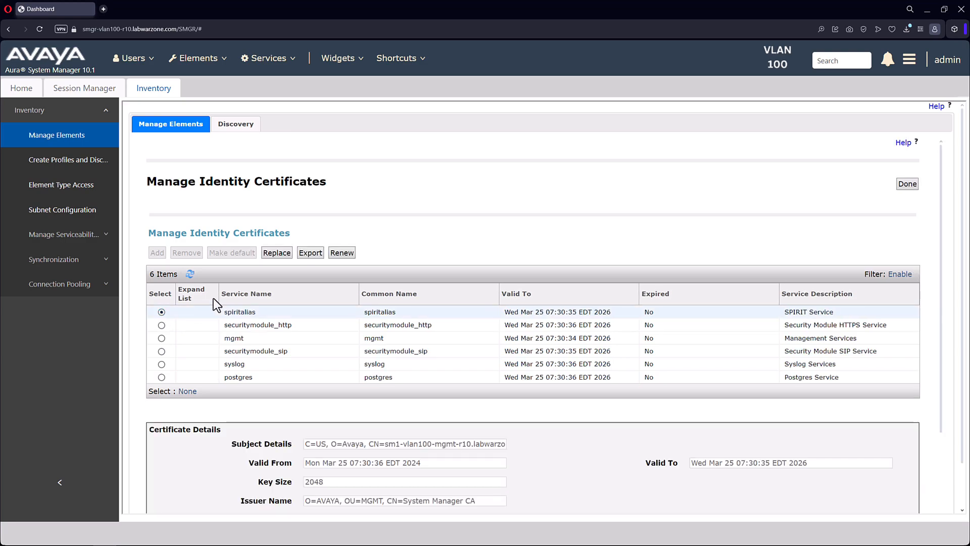
pyautogui.click(340, 253)
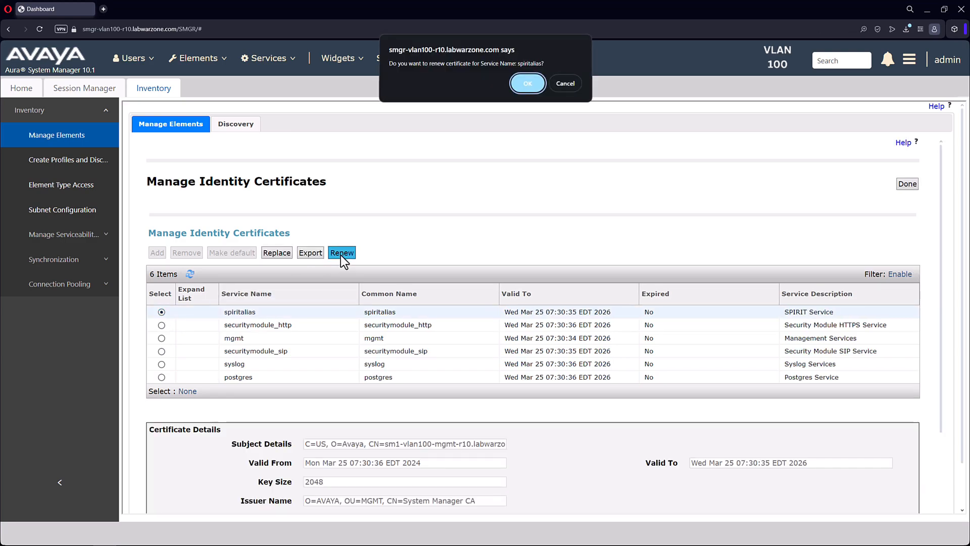
pyautogui.click(525, 84)
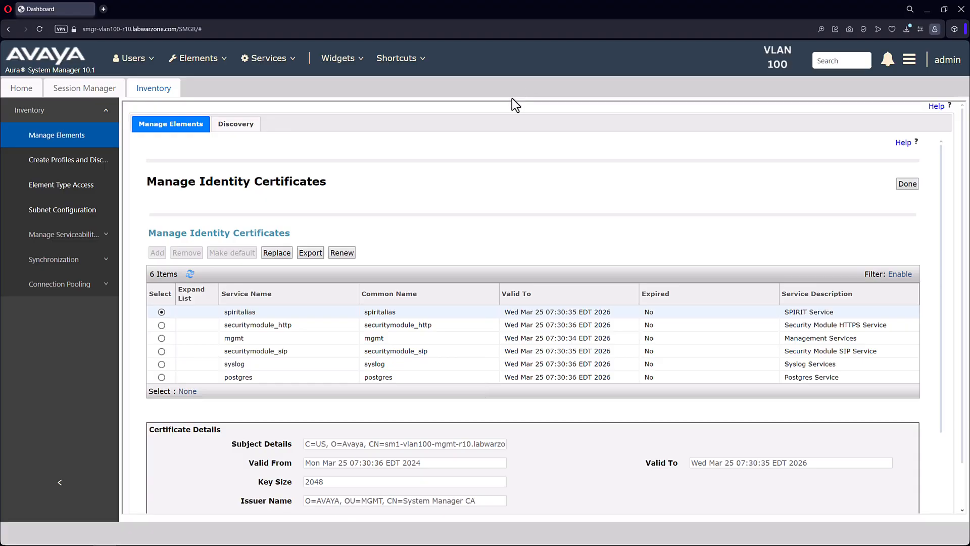
pyautogui.click(190, 275)
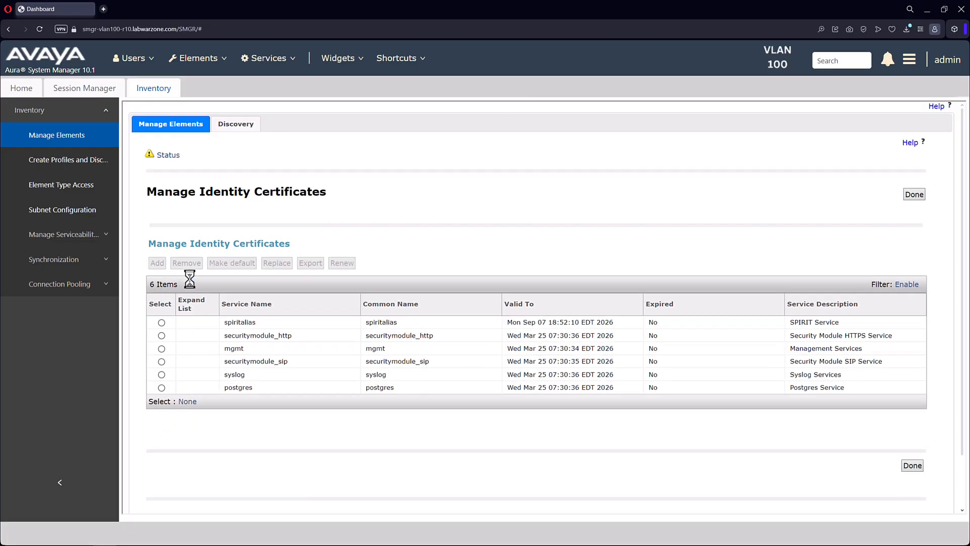
# Renew the securitymodule_http and mgmt identity certificates, confirming each renewal
pyautogui.click(161, 335)
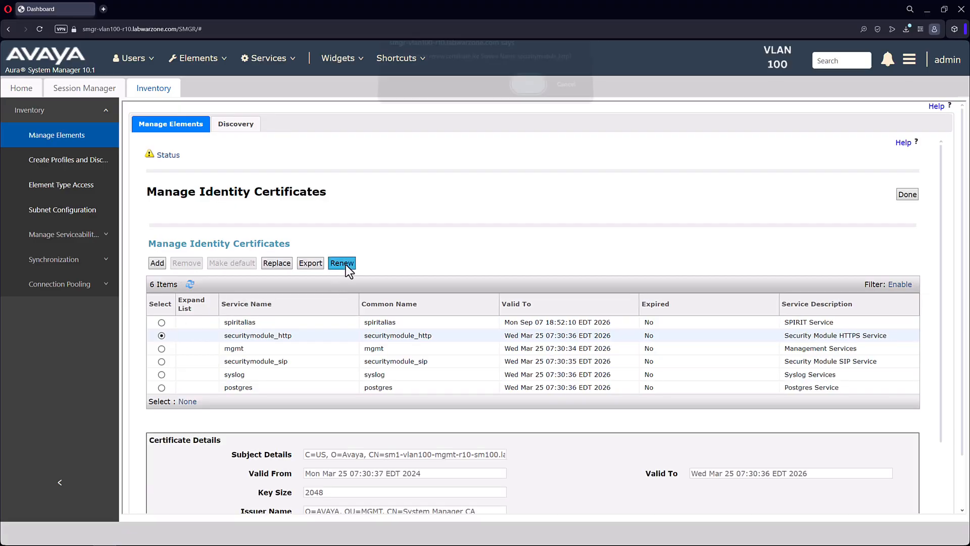
pyautogui.click(343, 264)
pyautogui.click(527, 92)
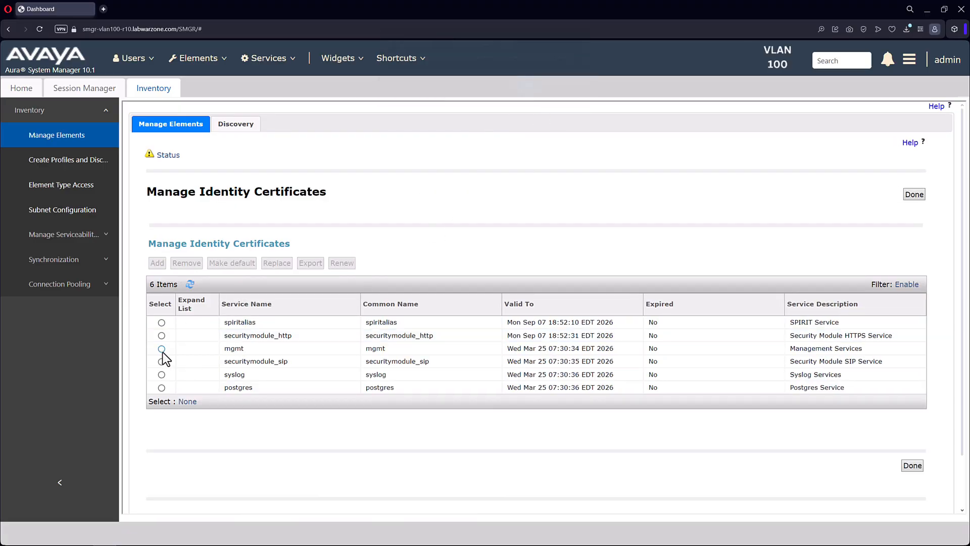
pyautogui.click(161, 348)
pyautogui.click(342, 263)
pyautogui.click(525, 86)
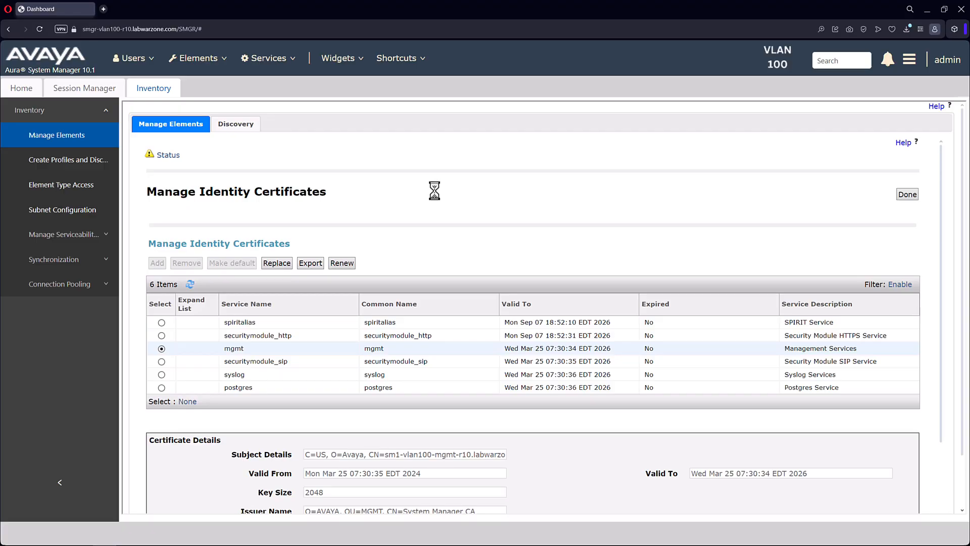
# Renew the securitymodule_sip and syslog identity certificates, confirming each renewal
pyautogui.click(162, 362)
pyautogui.click(342, 263)
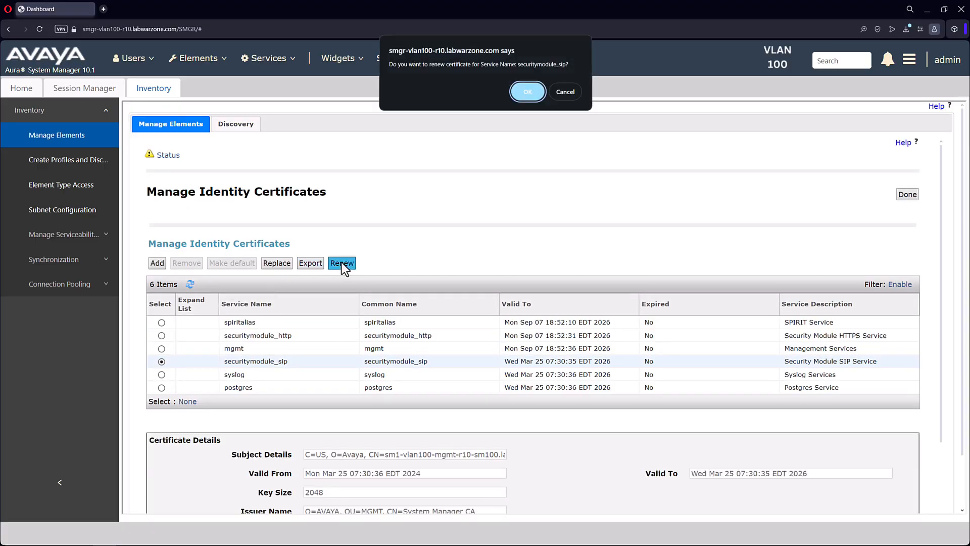
pyautogui.click(529, 94)
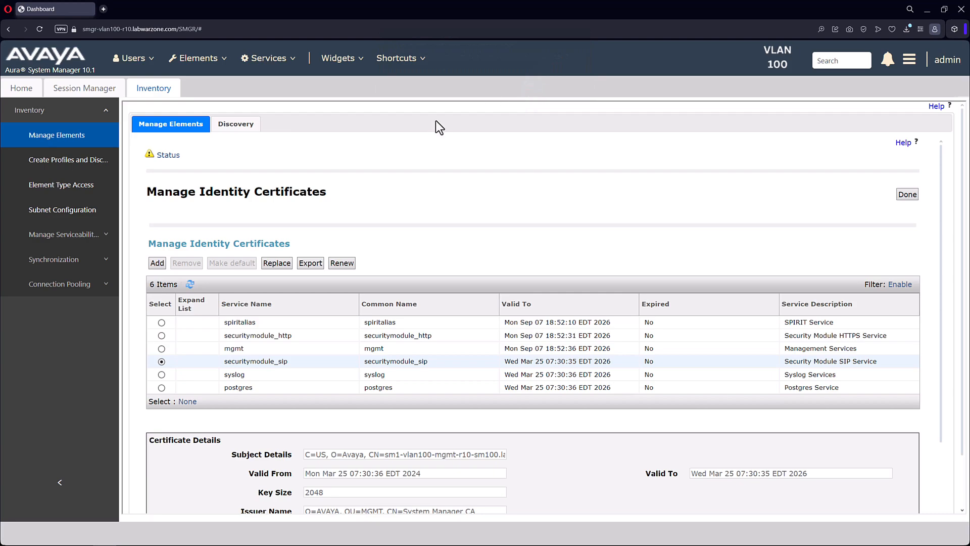
pyautogui.click(161, 374)
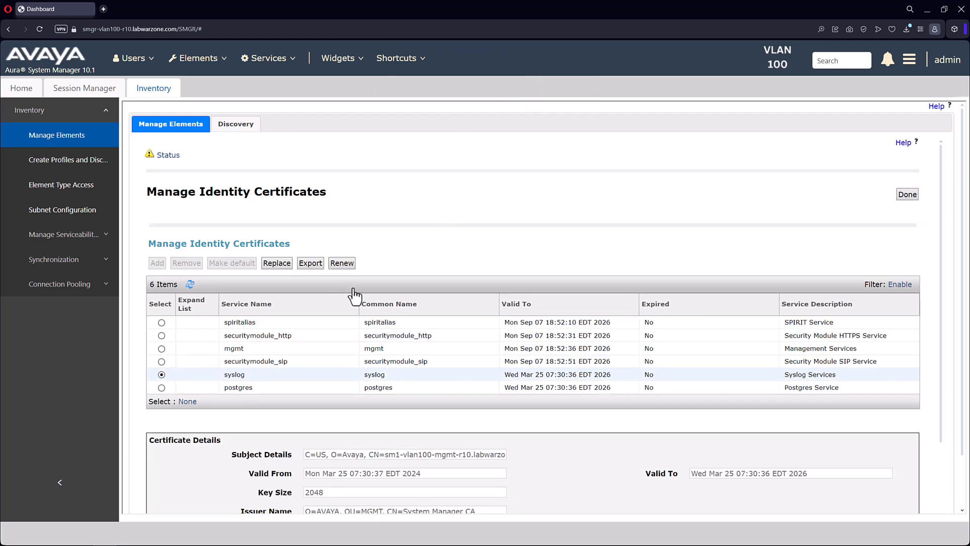
pyautogui.click(348, 264)
pyautogui.click(532, 93)
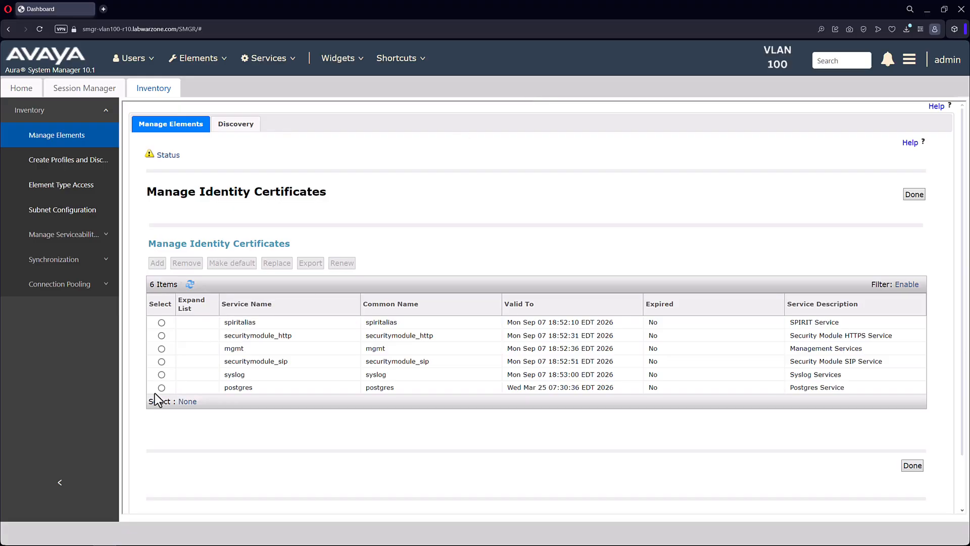
# Renew the postgres identity certificate and confirm the renewal
pyautogui.click(161, 387)
pyautogui.click(342, 263)
pyautogui.click(531, 91)
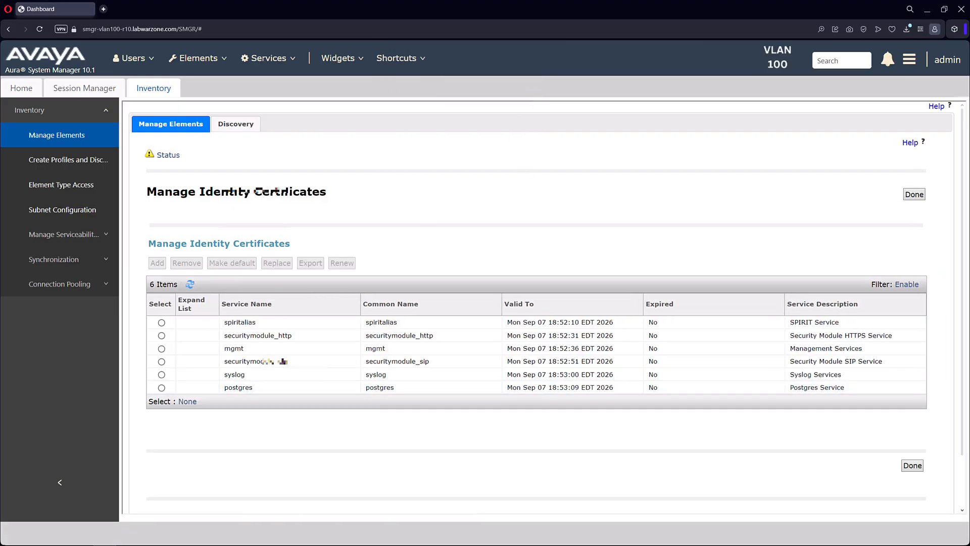
# In the SM1 PuTTY session, run "openssl s_client -connect 10.78.2.14:8643 -showcerts"
pyautogui.write('open')
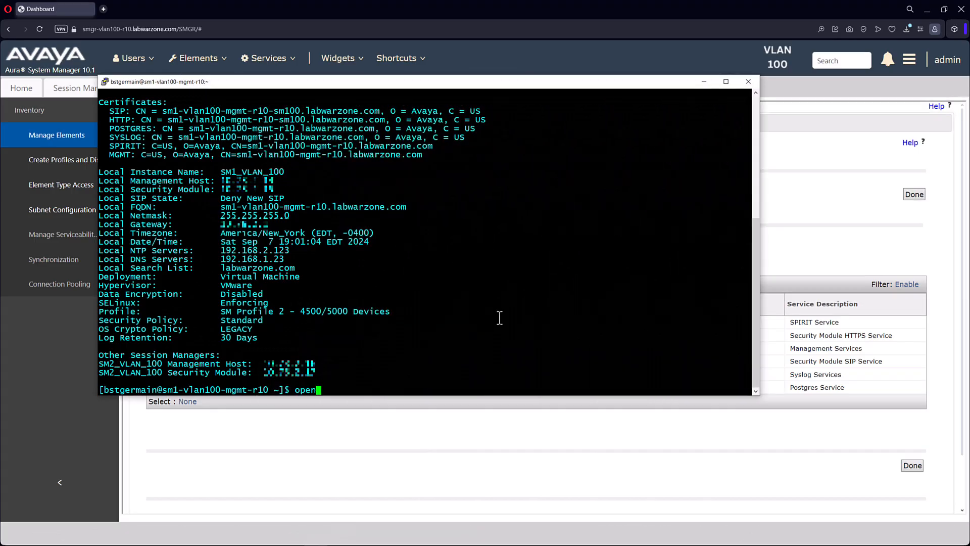
pyautogui.write('ssl s_client ')
pyautogui.write('-connect 10.78.2.14')
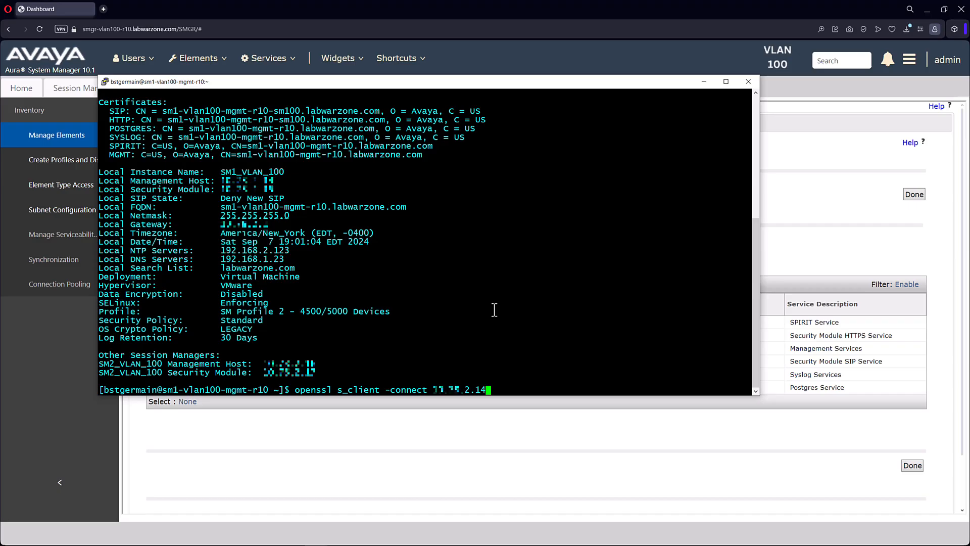
pyautogui.write(':8643 -showcerts')
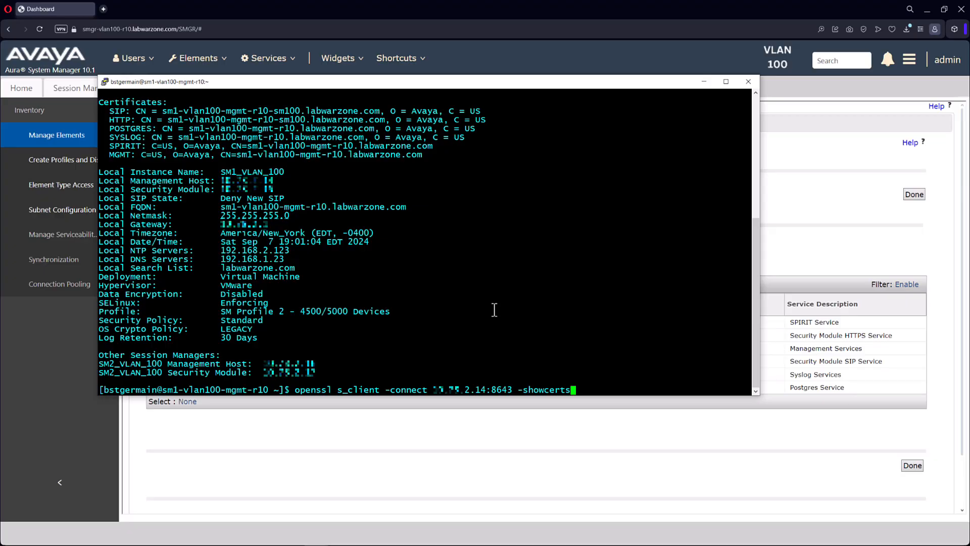
pyautogui.press('Return')
# Copy the first certificate block of the chain, including its BEGIN and END lines, into the Cert Logik decoder in the browser
pyautogui.scroll(10, 362, 367)
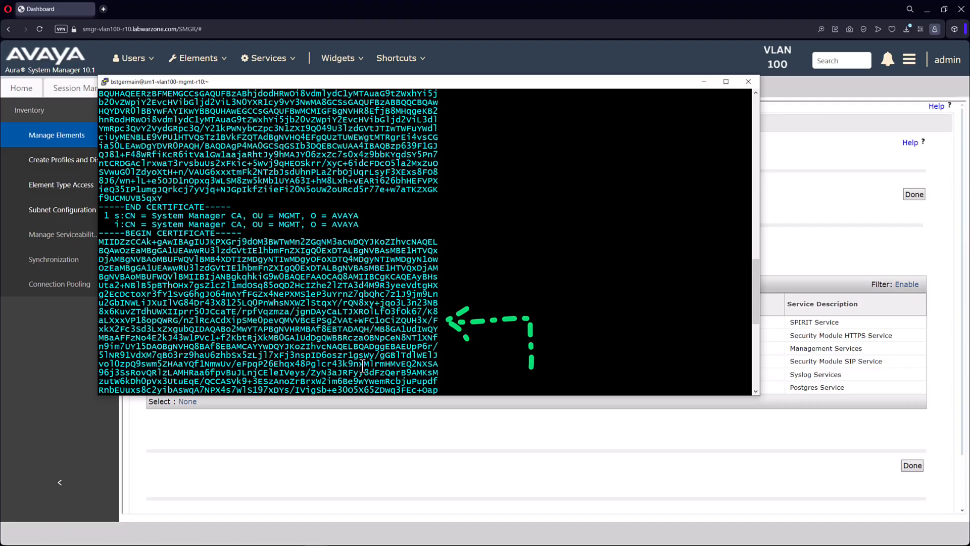
pyautogui.scroll(12, 363, 367)
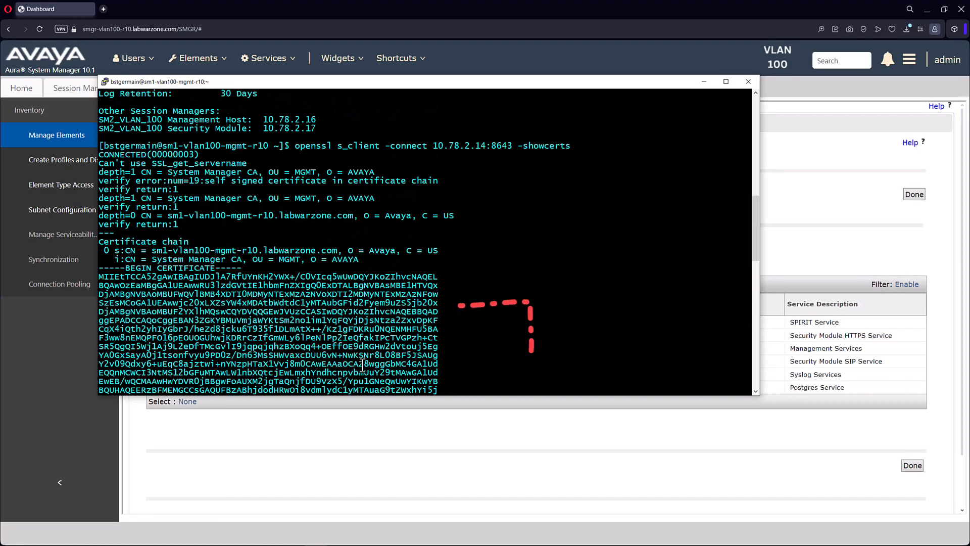
pyautogui.click(756, 391)
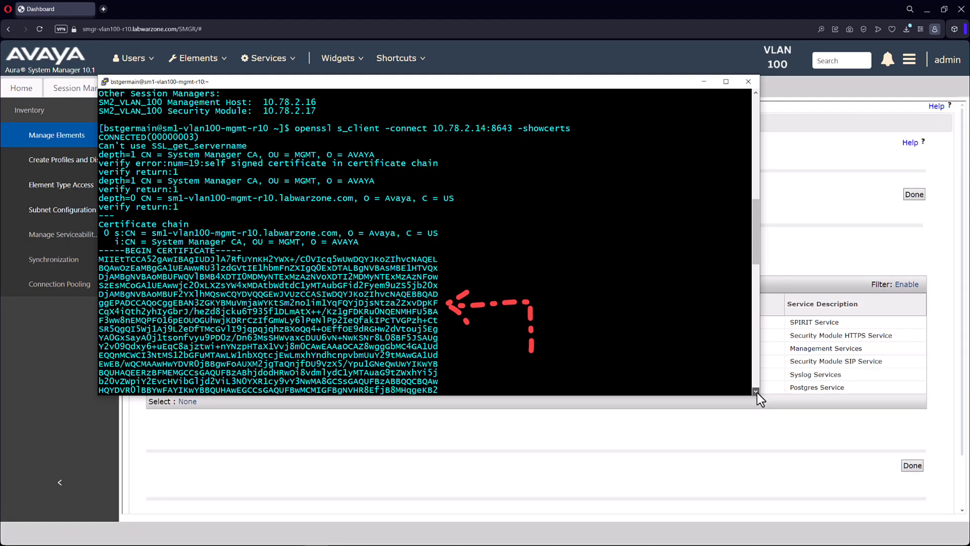
pyautogui.moveTo(99, 250); pyautogui.dragTo(430, 389)
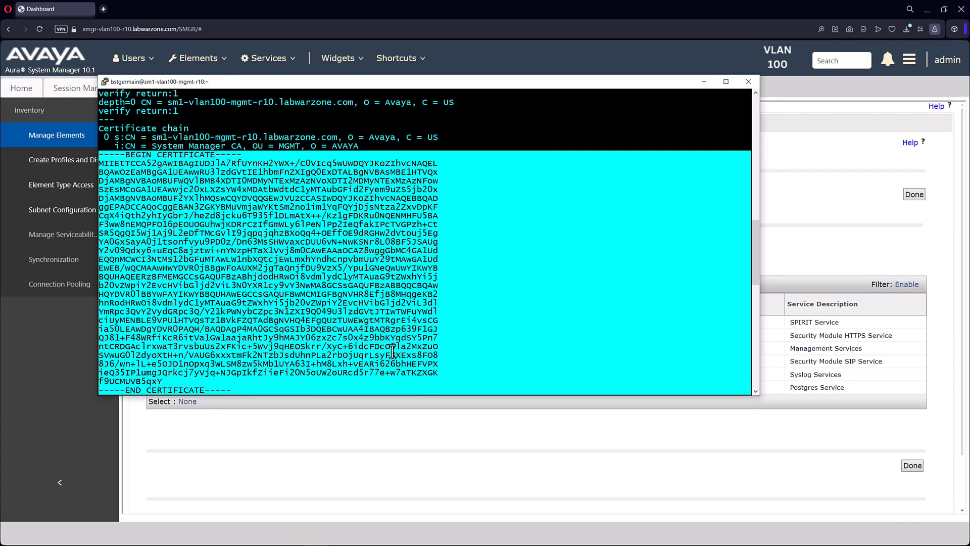
pyautogui.click(102, 5)
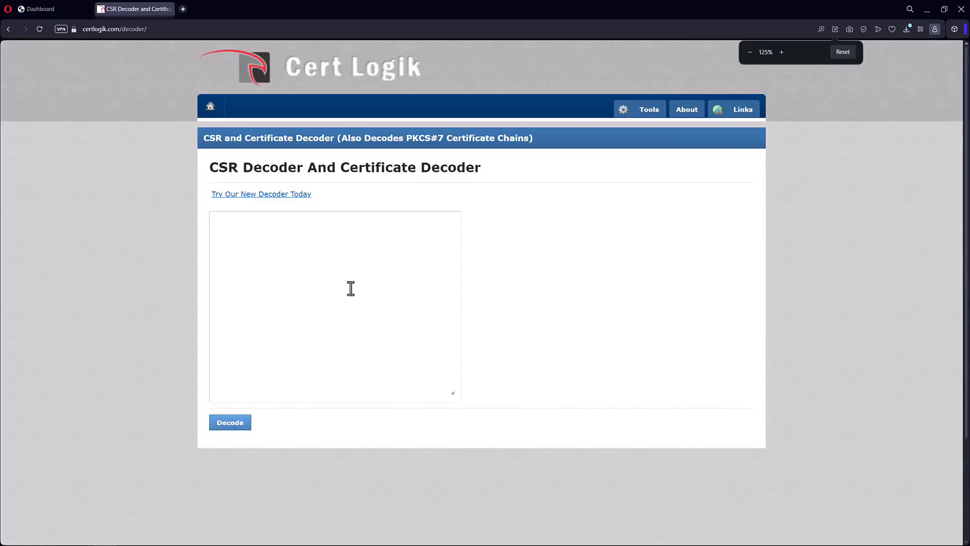
pyautogui.write('-----BEGIN CERTIFICATE----- MIIEtTCCA52gAwIBAgIUDJlA7RfUYnKH2YWX+/C0VIcq5wUwDQYJKoZIhvcNAQEL BQAwOzEaMBgGA1UEAwwRU3lzdGVtIE1hbmFnZXIgQ0ExDTALBgNVBAsMBE1HTVQx DjAMBgNVBAoMBUFWQVlBMB4XDTI0MDMyNTExMzAzNVoXDTI2MDMyNTExMzAzNFow SzEsMCoGA1UEAwwjc20xLXZsYW4xMDAtbWdtdC1yMTAubGFid2Fyem9uZS5jb20x DjAMBgNVBAoMBUF2YXlhMQswCQYDVQQGEwJVUzCCASIwDQYJKoZIhvcNAQEBBQAD ggEPADCCAQoCggEBAN3ZGKYBMuVmjaWYKtSm2no1im1YqFQYjDjsNtza2ZxvDpKF CqX4iQth2yhIyGbrJ/hezd8jcku6T935f1DLmAtX++/Kz1gFDKRu0NQENMHFU5BA F3ww8nEMQPFO16pEOUOGUhwjKDRrCzIfGmWLy6lPeNlPp2IeQfakIPcTVGPzh+Ct SR5QgQI5Wj1Aj9L2eDfTMcGvlI9jqpqjqhzBXoQq4+OEffOE9dRGHw2dVtouj5Eg YA0GxSayA0j1tsonfvyu9PD0z/Dn63MsSHWvaxcDUU6vN+NwKSNr8L08BF5JSAUg Y2v09Qdxy6+uEqC8ajztwi+nYNzpHTaX1Vvj8m0CAwEAAaOCAZ8wggGbMC4GA1Ud EQQnMCWCI3NtMS12bGFuMTAwLW1nbXQtcjEwLmxhYndhcnpvbmUuY29tMAwGA1Ud EwEB/wQCMAAwHwYDVR0jBBgwFoAUXM2jgTaQnjfDU9VzX5/Ypu1GNeQwUwYIKwYB BQUHAQEERzBFMEMGCCsGAQUFBzABhjdodHRwOi8vdmlydC1yMTAuaG9tZWxhYi5j b20vZWpiY2EvcHVibGljd2ViL3N0YXR1cy9vY3NwMA8GCSsGAQUFBzABBQQCBQAw HQYDVR0lBBYwFAYIKwYBBQUHAwEGCCsGAQUFBwMCMIGFBgNVHR8EfjB8MHqgeKB2 hnRodHRwOi8vdmlydC1yMTAuaG9tZWxhYi5jb20vZWpiY2EvcHVibGljd2ViL3dl YmRpc3QvY2VydGRpc3Q/Y21kPWNybCZpc3N1ZXI9Q049U3lzdGVtJTIwTWFuYWdl ciUyMENBLE9VPU1HTVQsTz1BVkFZQTAdBgNVHQ4EFgQUzTUWEWgtMTRgrEi4vsCG ia50LEAwDgYDVR0PAQH/BAQDAgP4MA0GCSqGSIb3DQEBCwUAA4IBAQBzp639F1GJ QJ81+F48WRfiKcR6itVa1GwlaajaRhtJy9hMAJY06zxZc7s0x4z9bbKYqdSY5Pn7 ntCRDGAclrxwaT3rvsbuUs2xFKic+5Wvj9qHEOSkrr/XyC+6idcFDcO5la2MxZuO SVwuG0lZdyoXtH+n/VAUG6xxxtmFk2NTzbJsdUhnPLa2rbOjUqrLsyF3XExs8FO8 8J6/wn+lL+e5OJD1nOpxq3WLSM8zw5kMb1UYA63I+hM8Lxh+vEARi626bhHEFVPX ieQ35IP1umgJQrkcj7yVjq+NJGpIkfZiieFi20N5oUW2oURcd5r77e+w7aTKZXGK f9UCMUVB5qxY -----END CERTIFICATE-----')
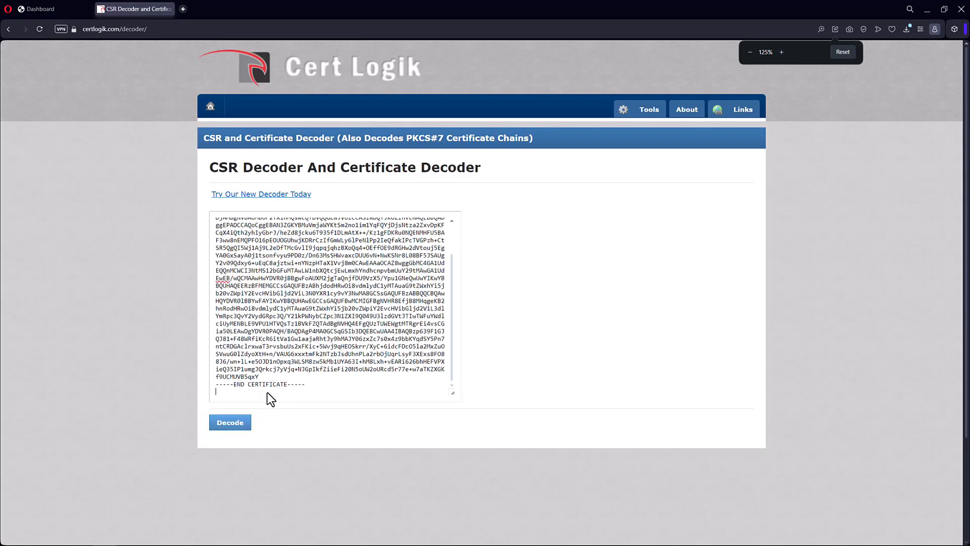
# Remove the trailing blank line after the pasted certificate, decode it, and examine its validity date and subject
pyautogui.click(268, 392)
pyautogui.press('BackSpace')
pyautogui.click(239, 421)
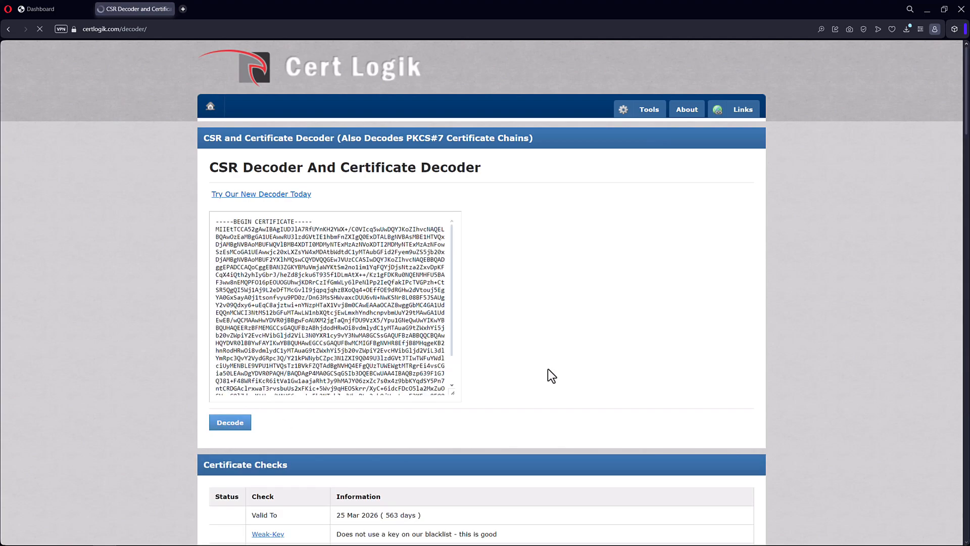
pyautogui.scroll(-3, 554, 352)
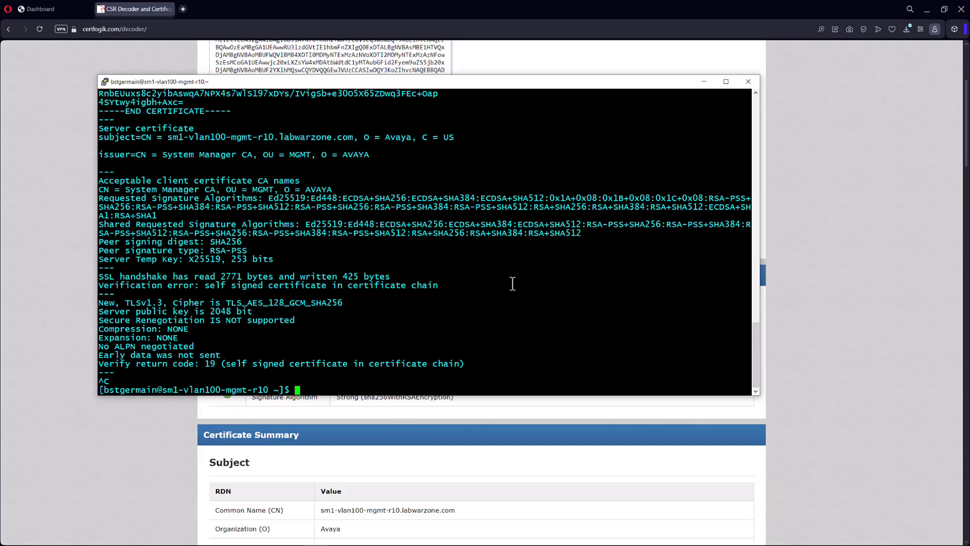
# Switch back to the SM1 PuTTY session and run "initTM" to reinitialize trust management
pyautogui.write('initTM')
pyautogui.press('Return')
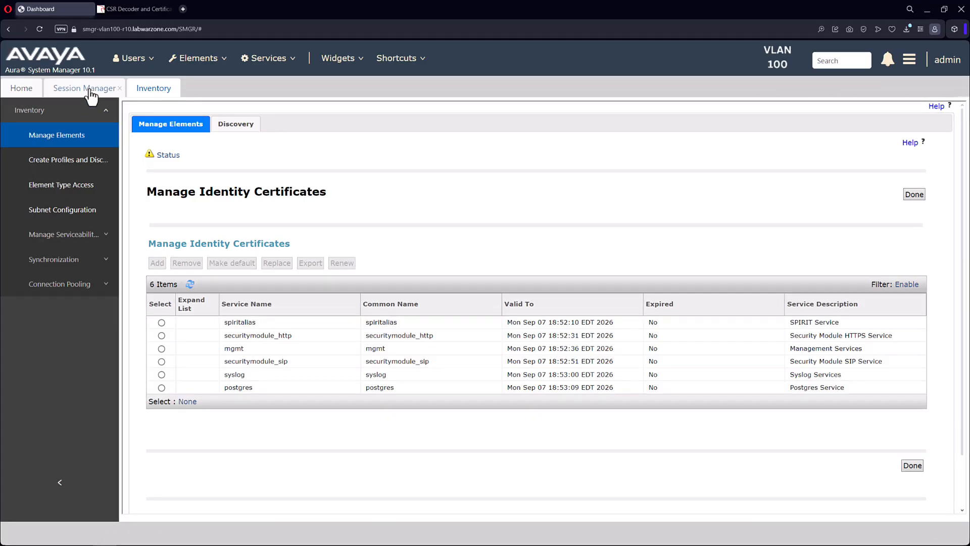
# Return to System Manager's Session Manager Dashboard and reboot SM1_VLAN_100, confirming the reboot
pyautogui.click(89, 93)
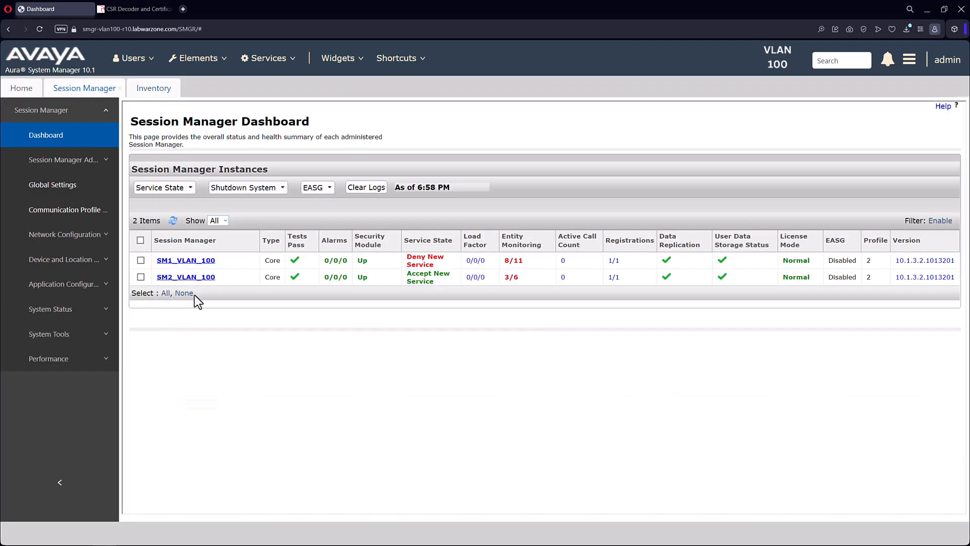
pyautogui.click(141, 261)
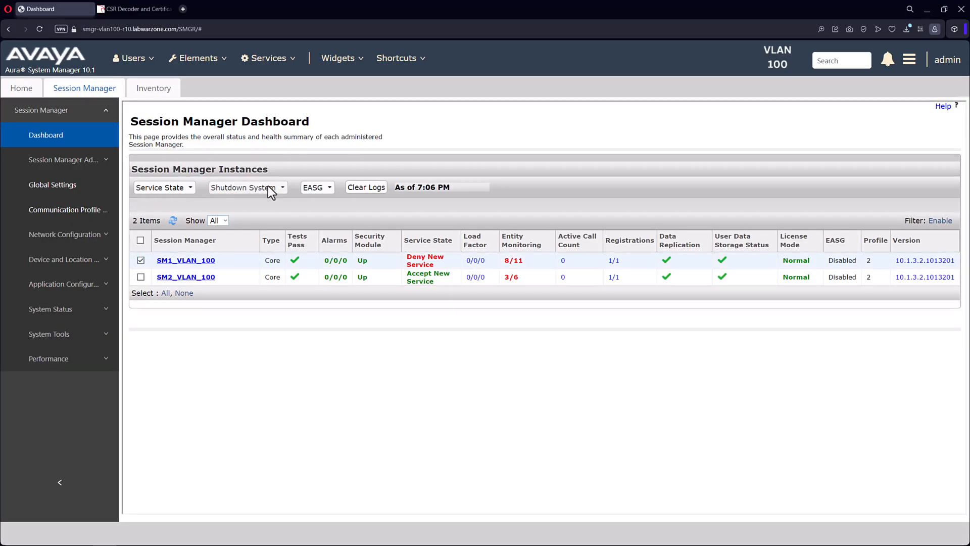
pyautogui.click(284, 188)
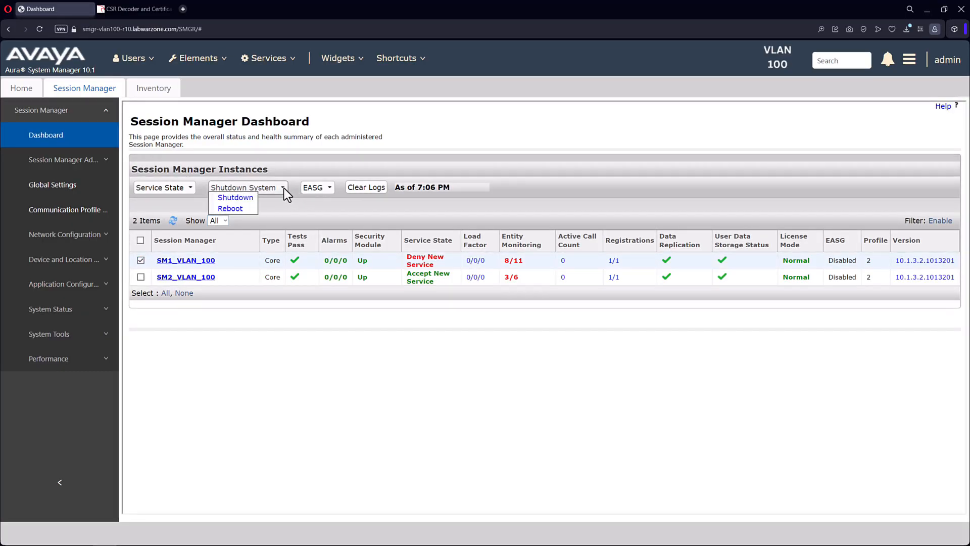
pyautogui.click(230, 208)
pyautogui.click(466, 118)
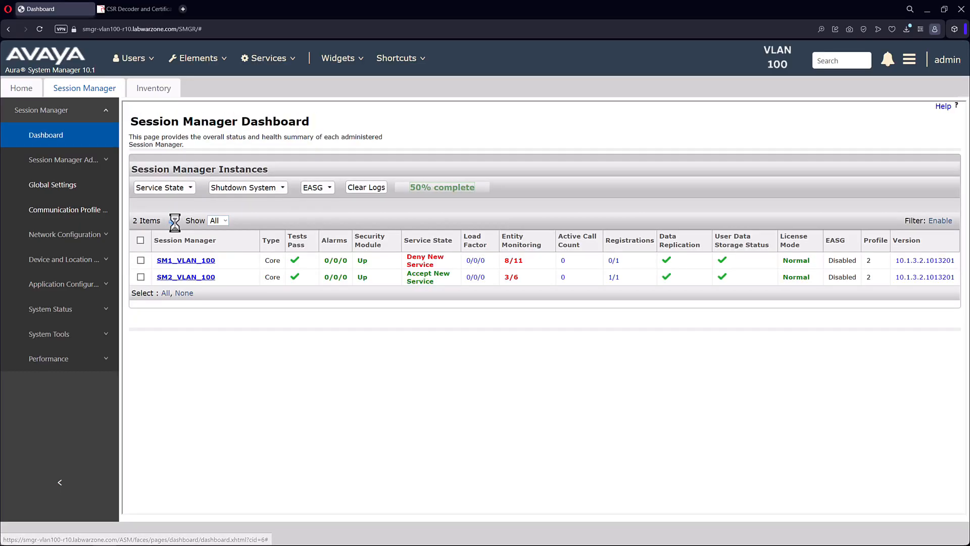
# Set the service state of SM1_VLAN_100 to Accept New Service
pyautogui.click(140, 261)
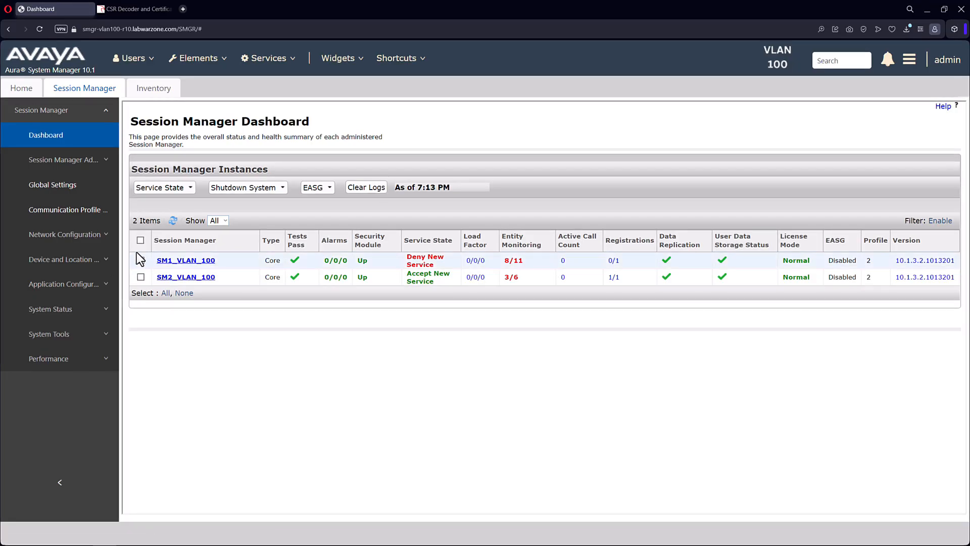
pyautogui.click(183, 189)
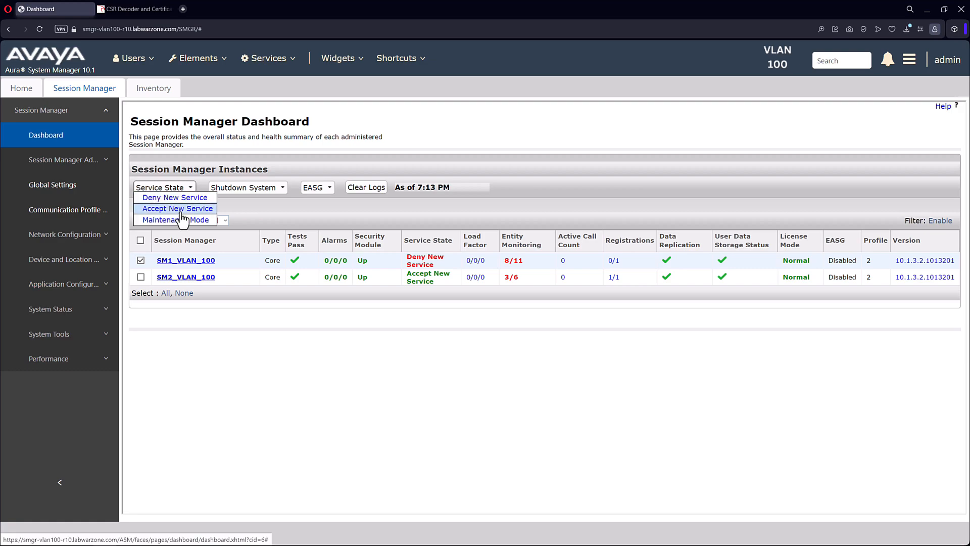
pyautogui.click(180, 210)
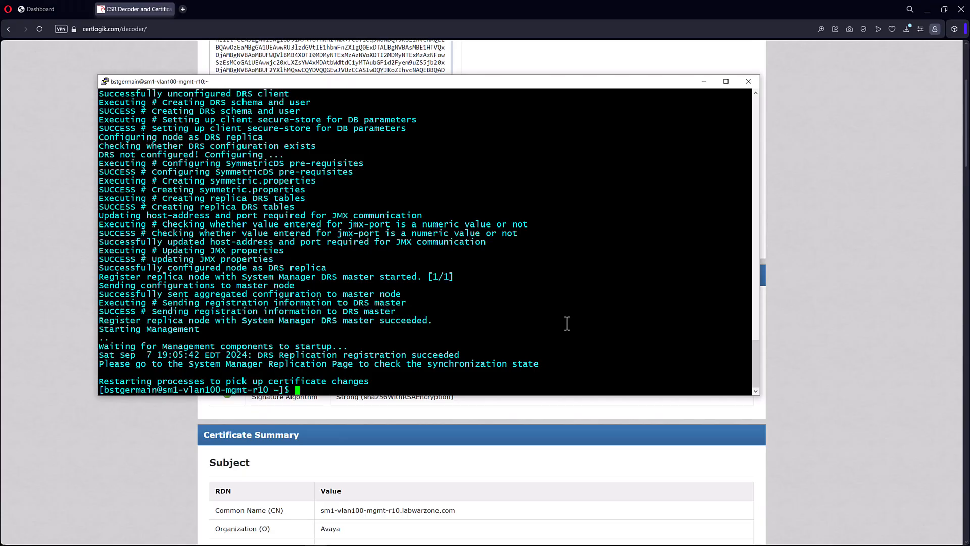
# In the SM1 PuTTY session, run "openssl s_client -connect 10.78.2.14:8643 -showcerts" again and end the connection once the chain is listed
pyautogui.write('openssl s_client -connect 10.78.2.14:8643 -showcerts')
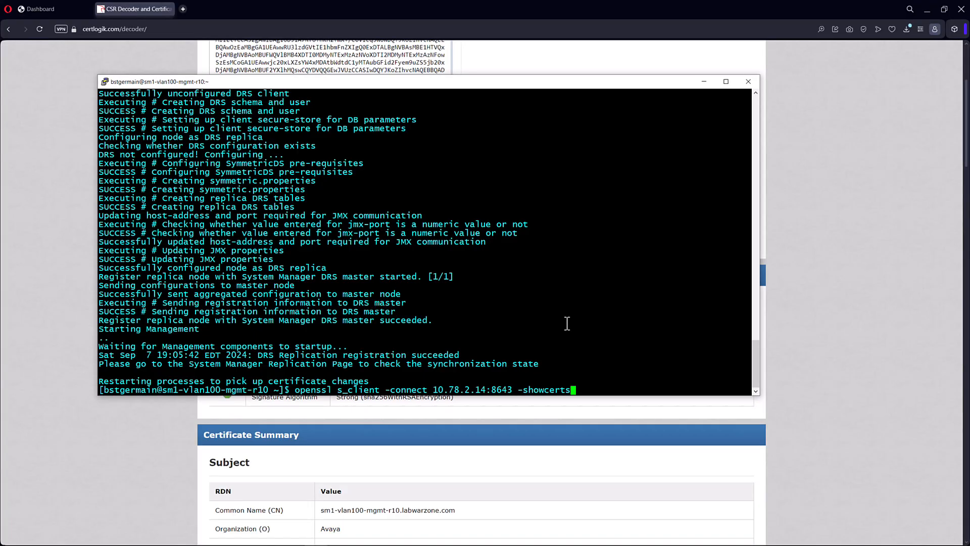
pyautogui.press('Return')
pyautogui.hotkey('ctrl', 'c')
# Copy the first certificate block of the new output into the Cert Logik decoder, decode it, and check its validity date
pyautogui.scroll(20, 461, 335)
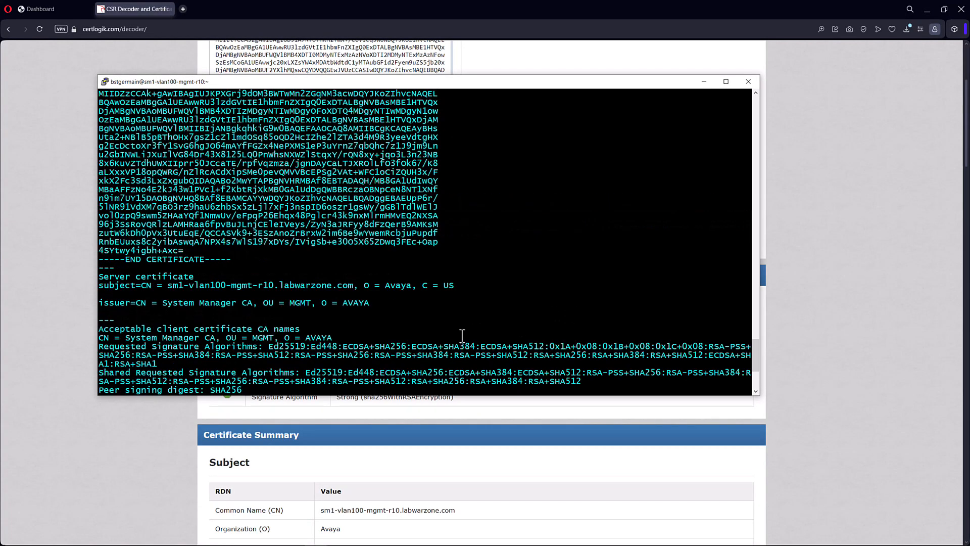
pyautogui.moveTo(103, 120); pyautogui.dragTo(380, 354)
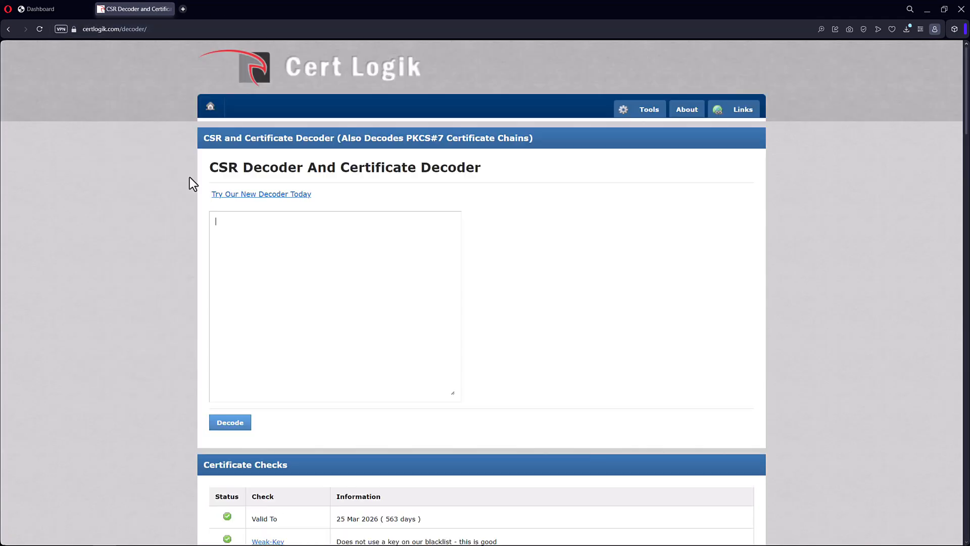
pyautogui.hotkey('ctrl', 'v')
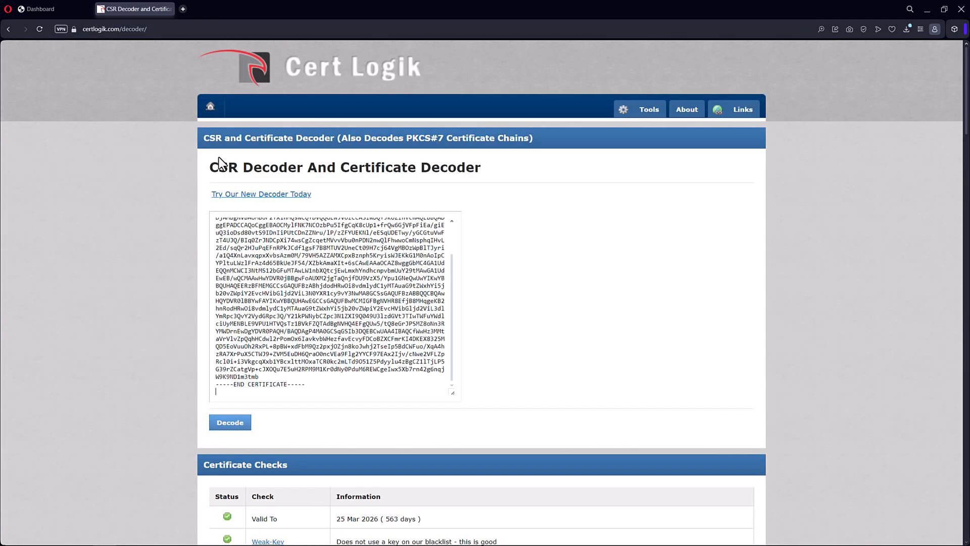
pyautogui.click(230, 422)
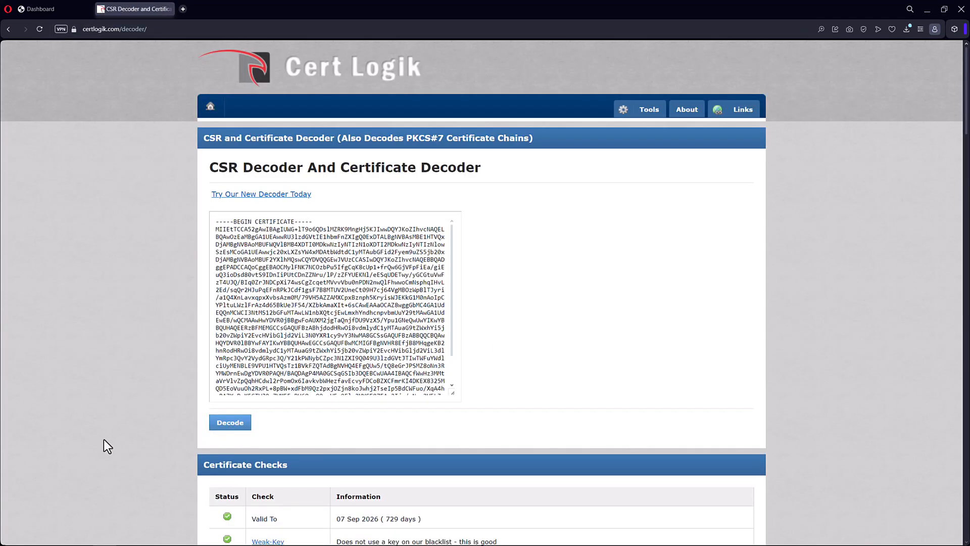
pyautogui.scroll(-3, 104, 439)
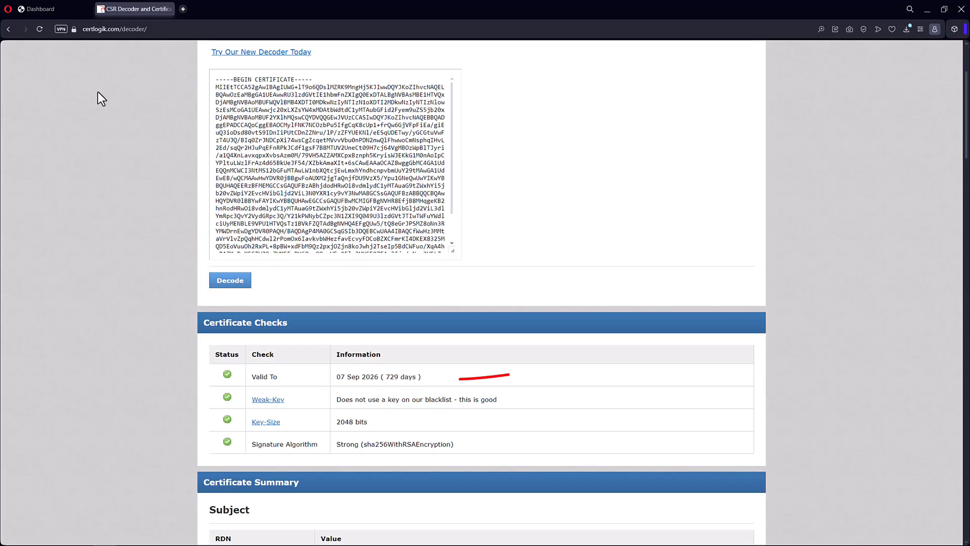